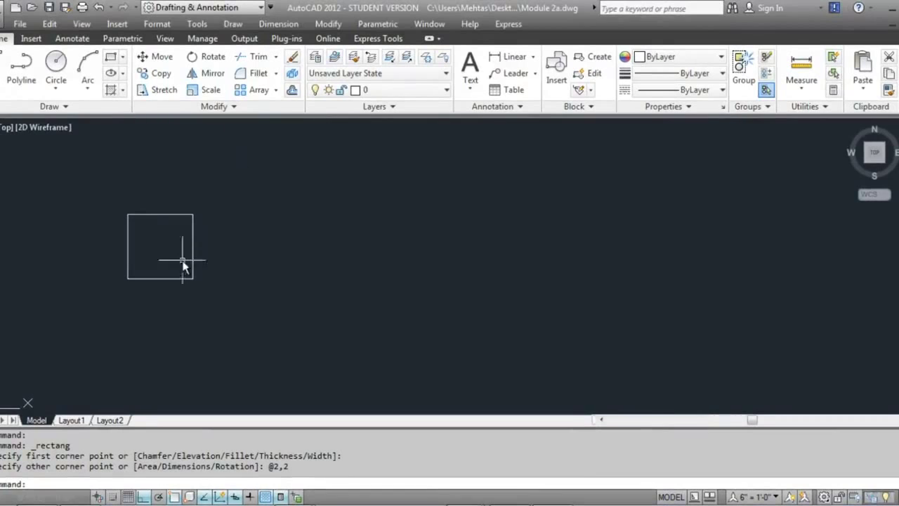
- Scale the square by a factor of 2, using its lower-left corner as the base point
{"action": "left_click", "coordinate": [210, 89]}
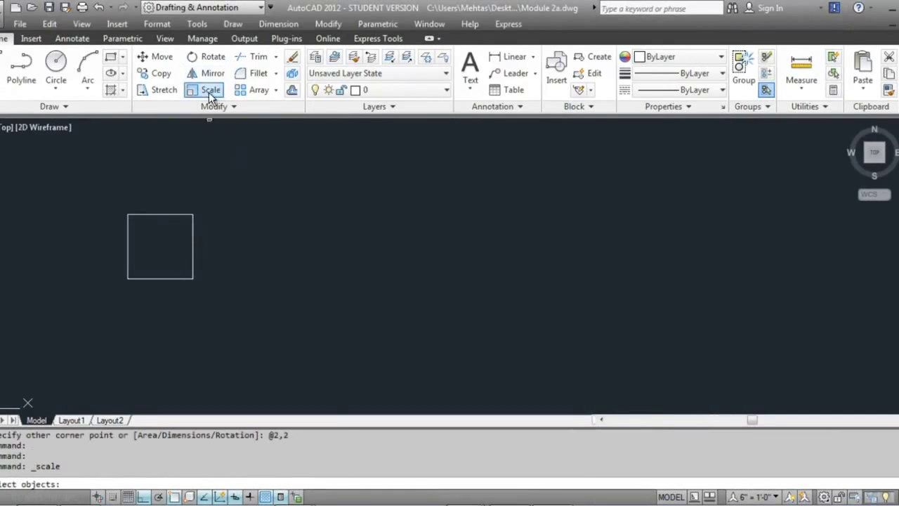
{"action": "left_click", "coordinate": [166, 279]}
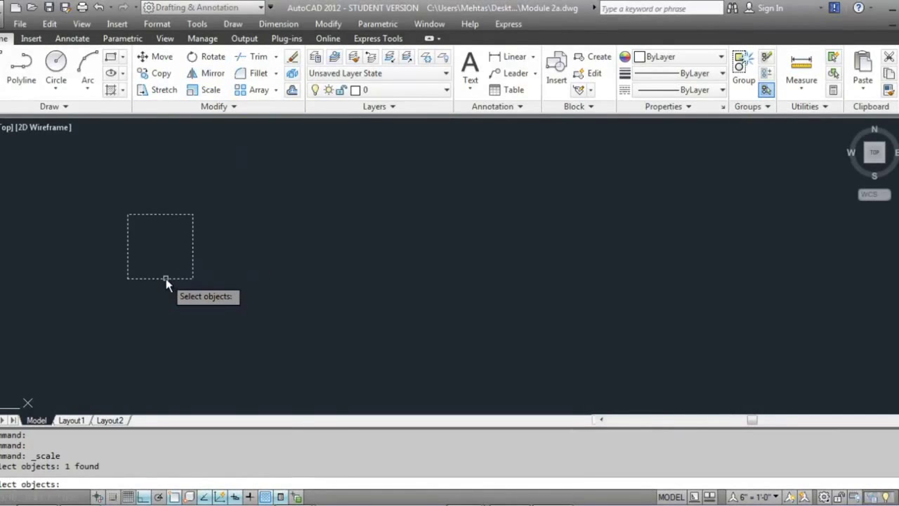
{"action": "key", "text": "Return"}
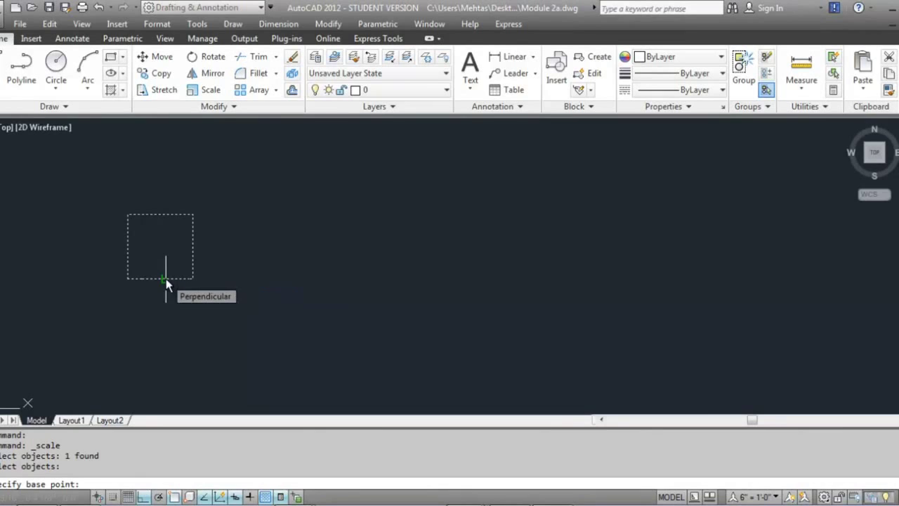
{"action": "left_click", "coordinate": [127, 279]}
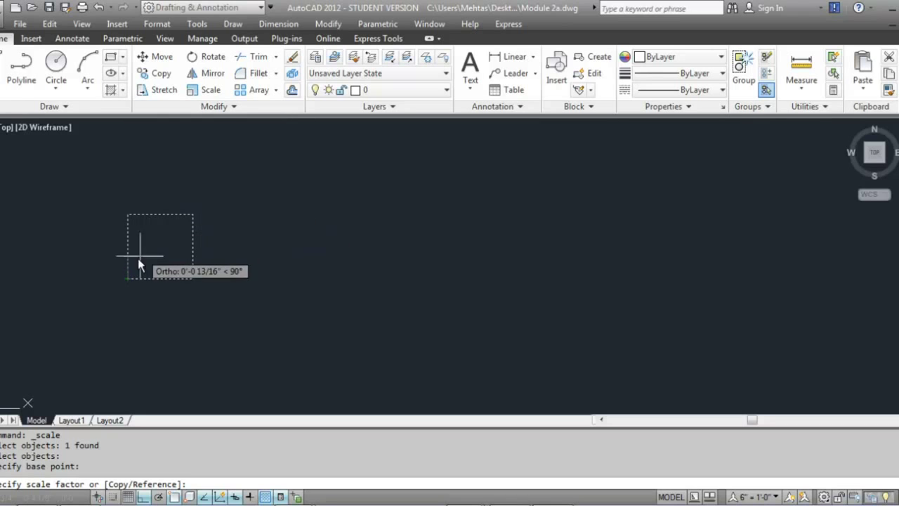
{"action": "type", "text": "2"}
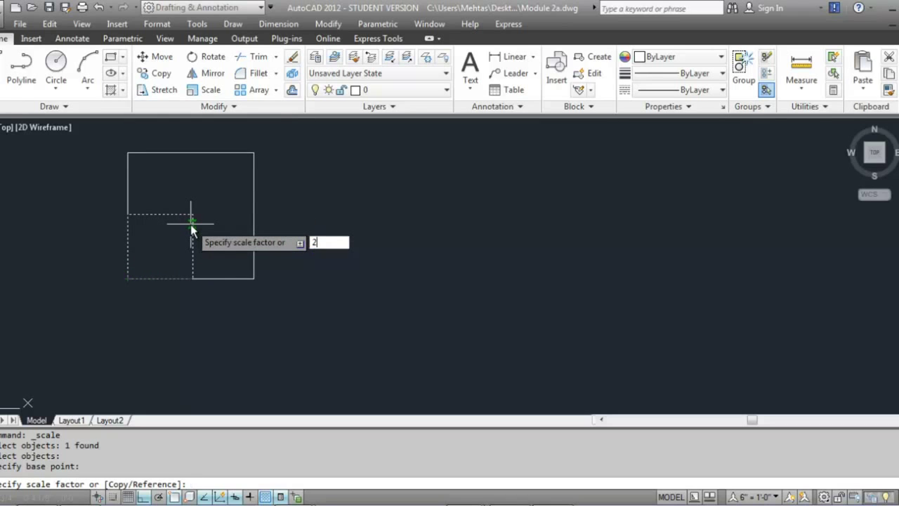
{"action": "key", "text": "Return"}
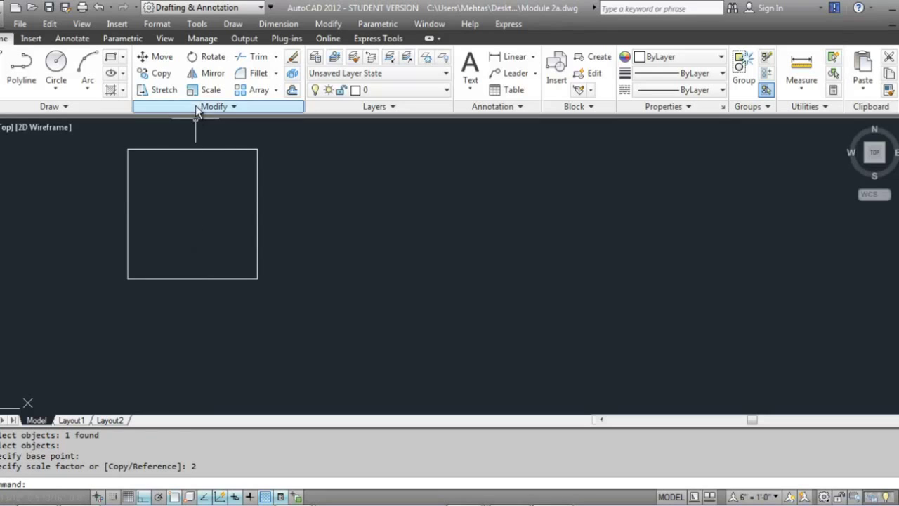
- Scale the enlarged square by a factor of .5 from its lower-left corner
{"action": "left_click", "coordinate": [208, 89]}
{"action": "left_click", "coordinate": [136, 279]}
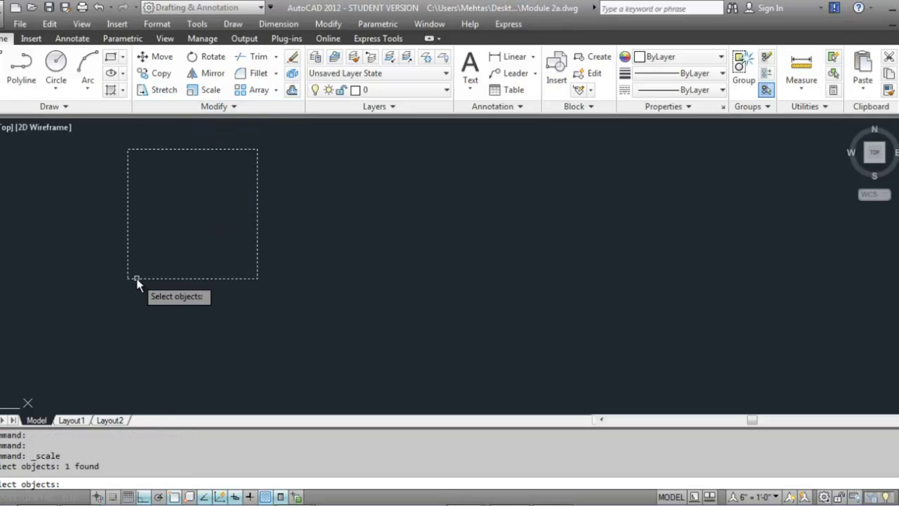
{"action": "key", "text": "Return"}
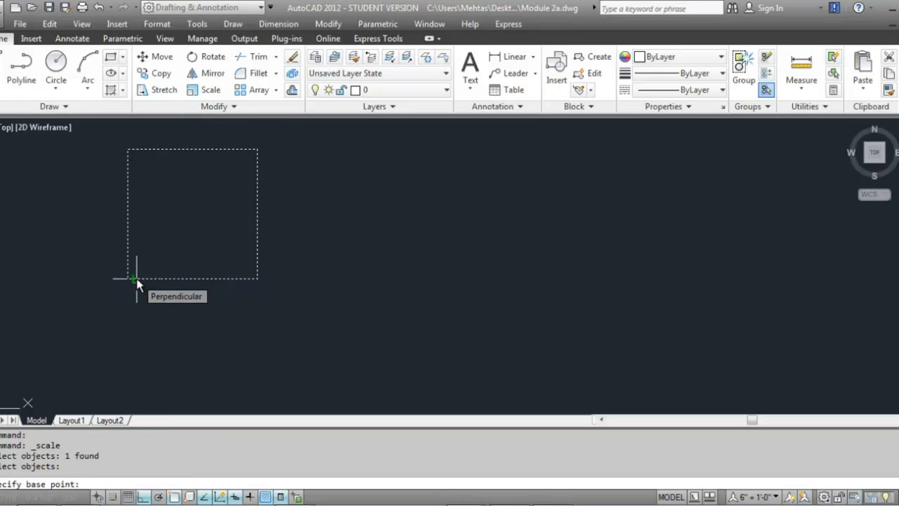
{"action": "left_click", "coordinate": [127, 278]}
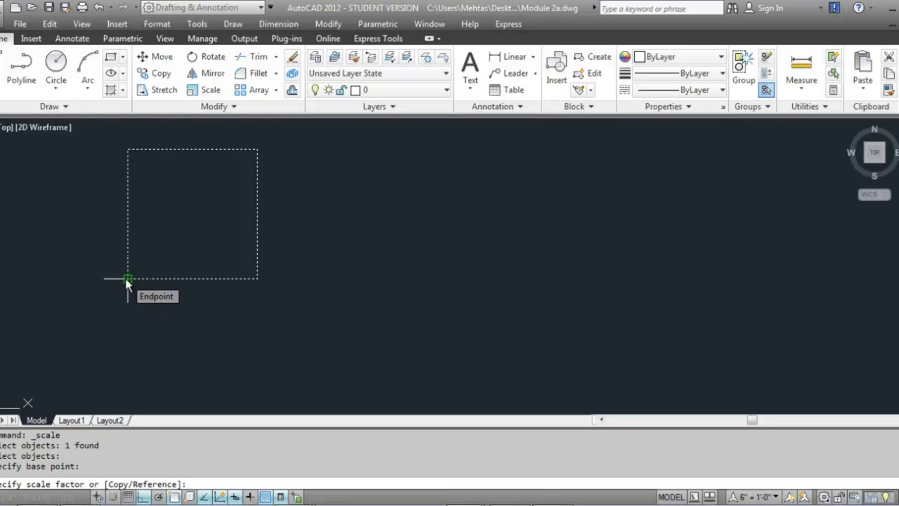
{"action": "type", "text": ".5"}
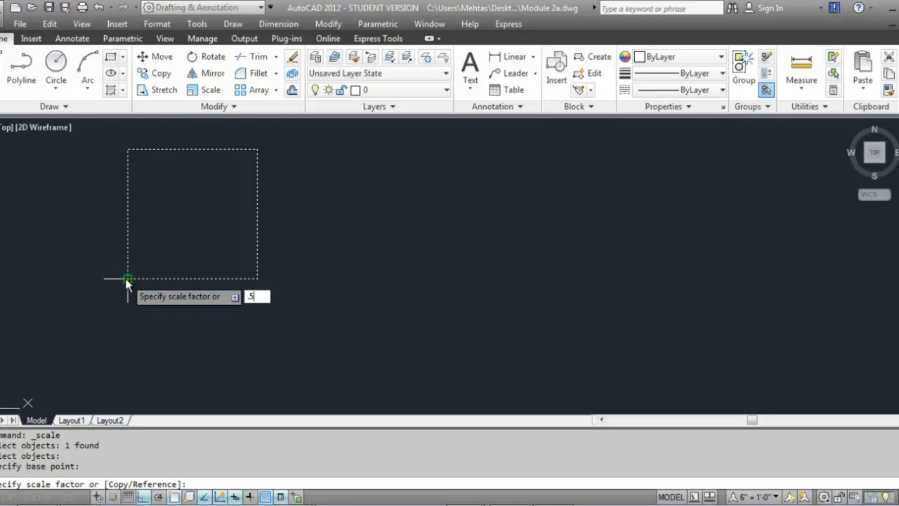
{"action": "key", "text": "Return"}
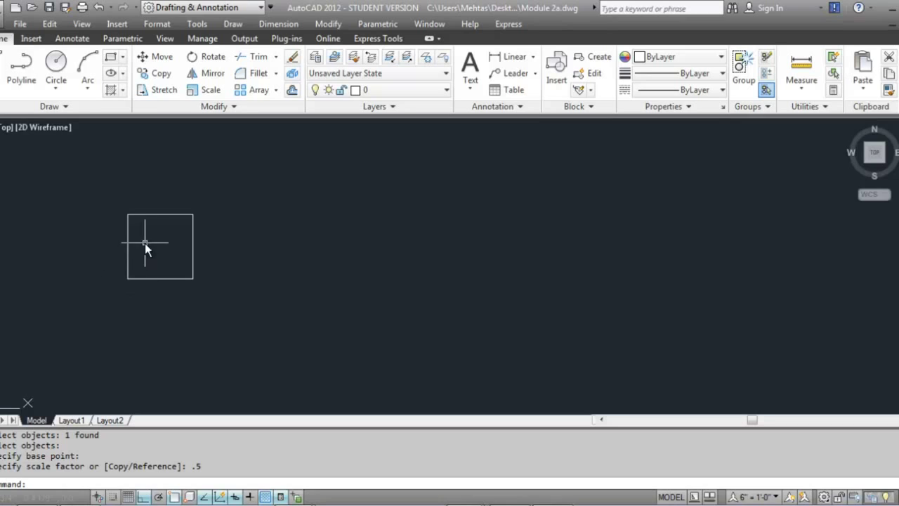
- Draw a 3.5-inch horizontal line from the square's lower-left corner, running right along and past its bottom edge
{"action": "middle_click_drag", "start_coordinate": [144, 249], "coordinate": [295, 245]}
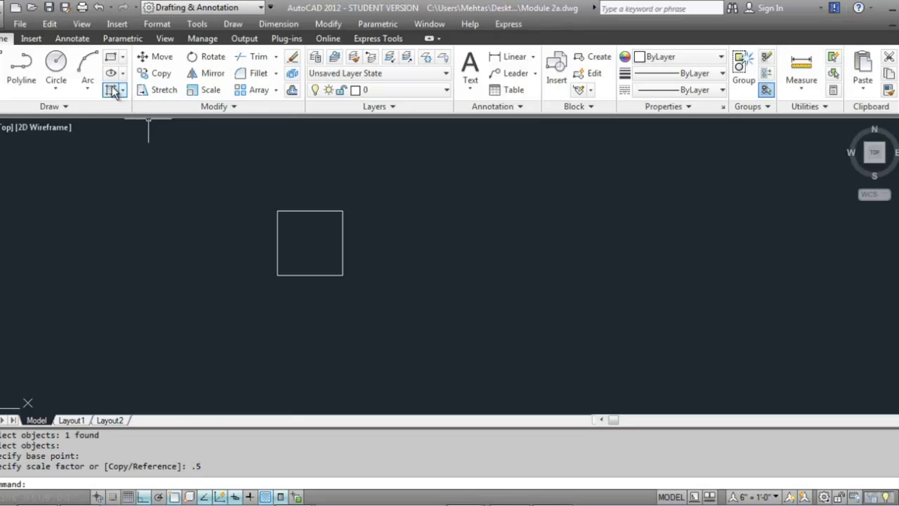
{"action": "left_click", "coordinate": [2, 70]}
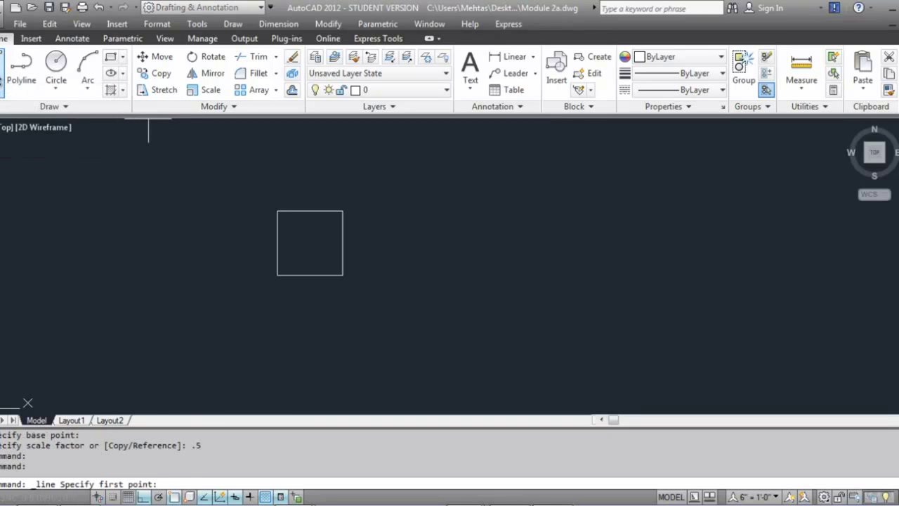
{"action": "left_click", "coordinate": [277, 276]}
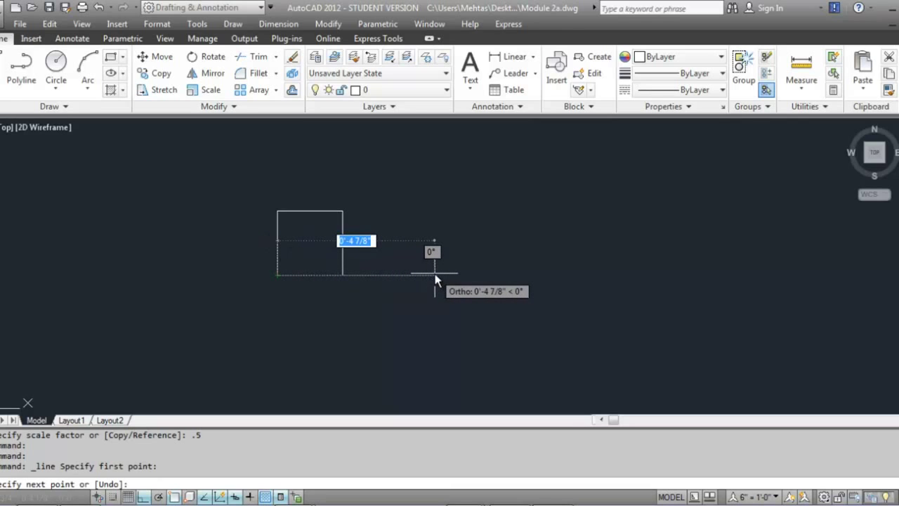
{"action": "type", "text": "3.5"}
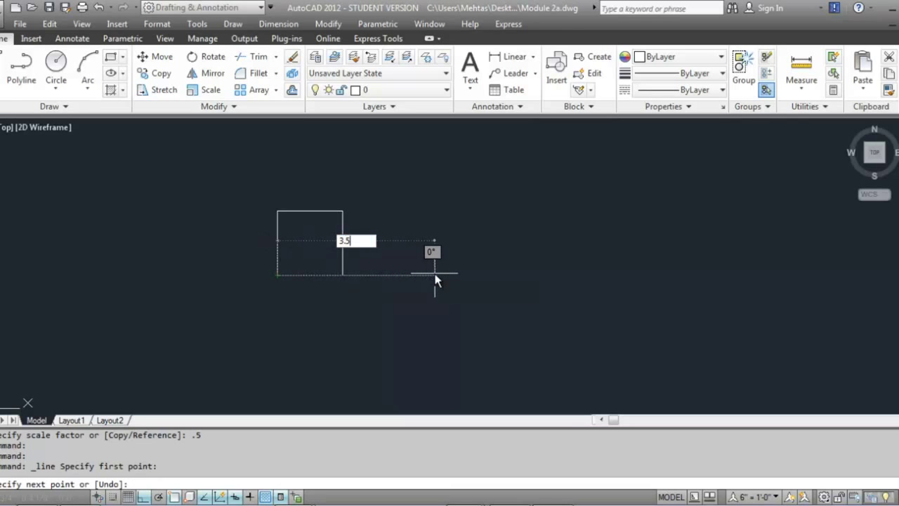
{"action": "key", "text": "Return"}
{"action": "key", "text": "Return"}
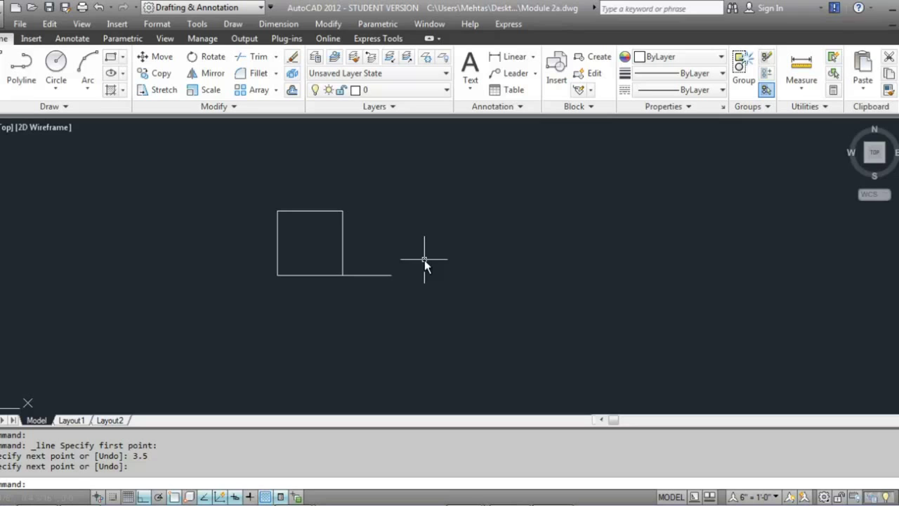
- Scale the square by Reference from its lower-left corner, taking its bottom edge as reference length and the line's right endpoint as new length
{"action": "left_click", "coordinate": [203, 90]}
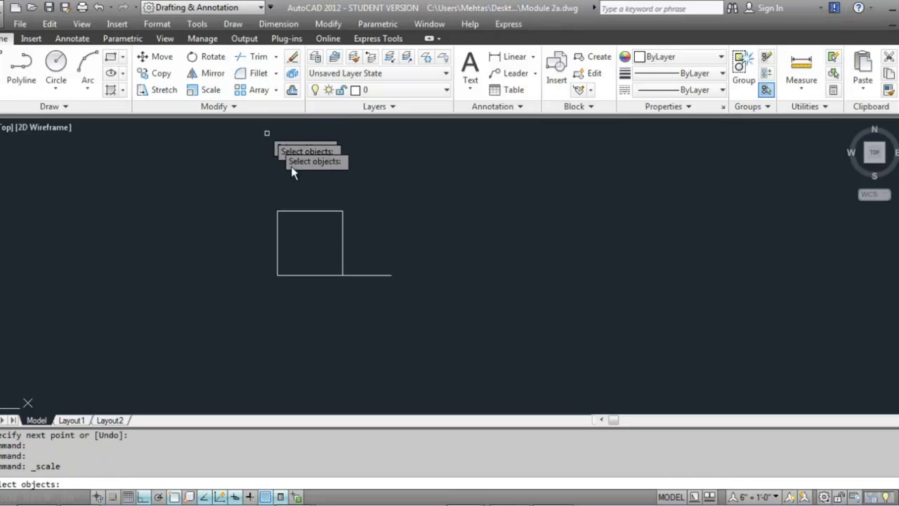
{"action": "left_click", "coordinate": [343, 222]}
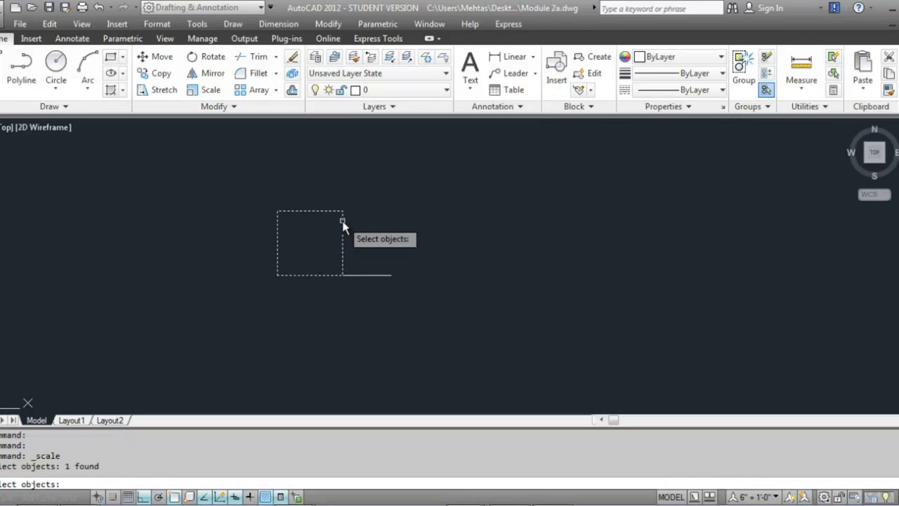
{"action": "key", "text": "Return"}
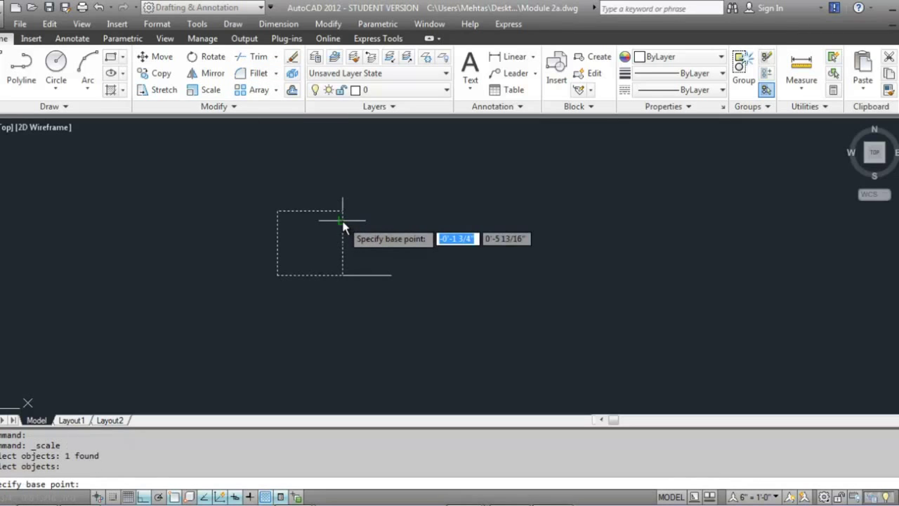
{"action": "left_click", "coordinate": [279, 279]}
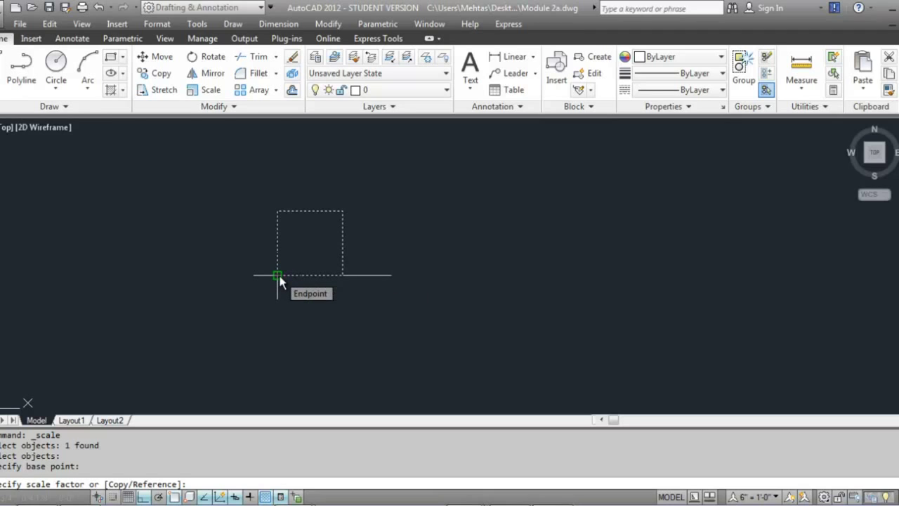
{"action": "type", "text": "r"}
{"action": "key", "text": "Return"}
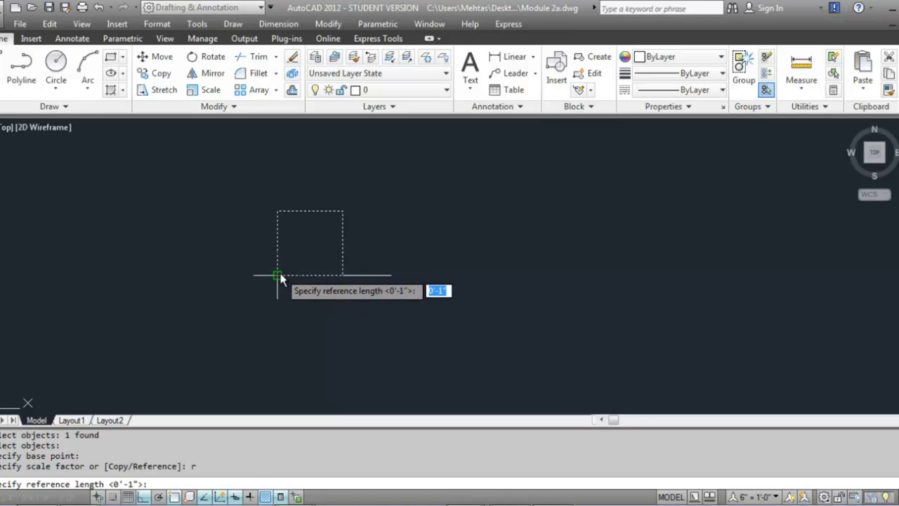
{"action": "left_click", "coordinate": [278, 276]}
{"action": "left_click", "coordinate": [343, 275]}
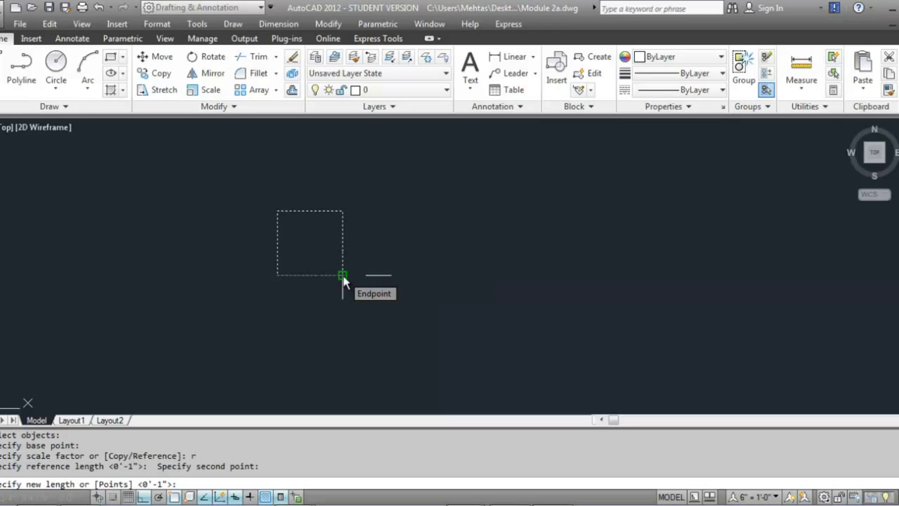
{"action": "left_click", "coordinate": [391, 275]}
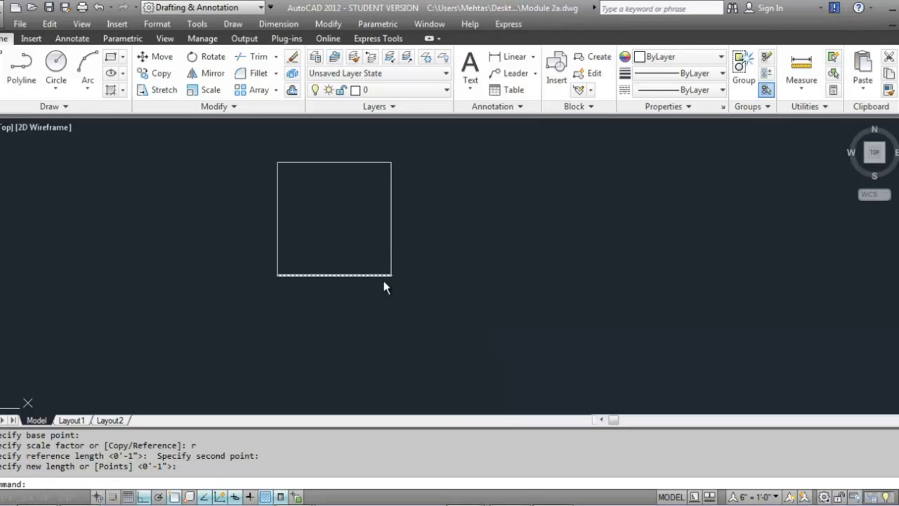
{"action": "left_click", "coordinate": [382, 281]}
{"action": "left_click", "coordinate": [382, 280]}
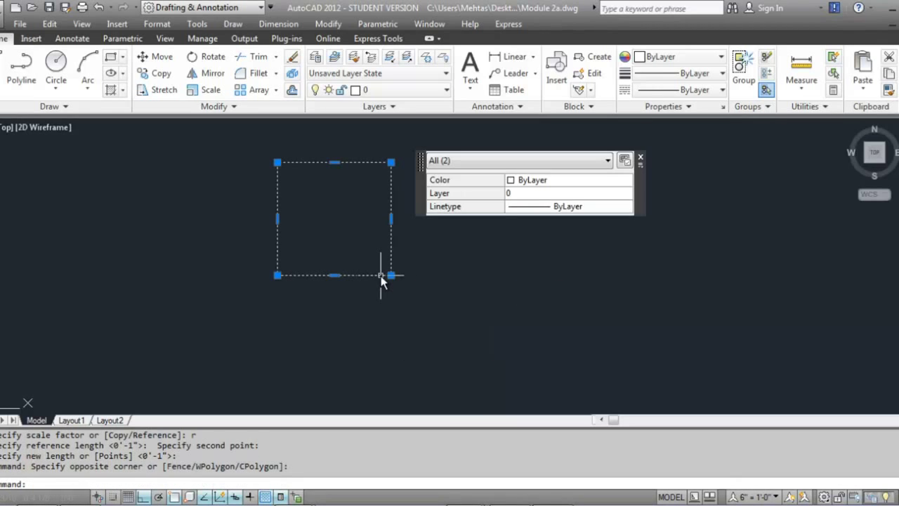
{"action": "key", "text": "Escape"}
{"action": "left_click", "coordinate": [267, 266]}
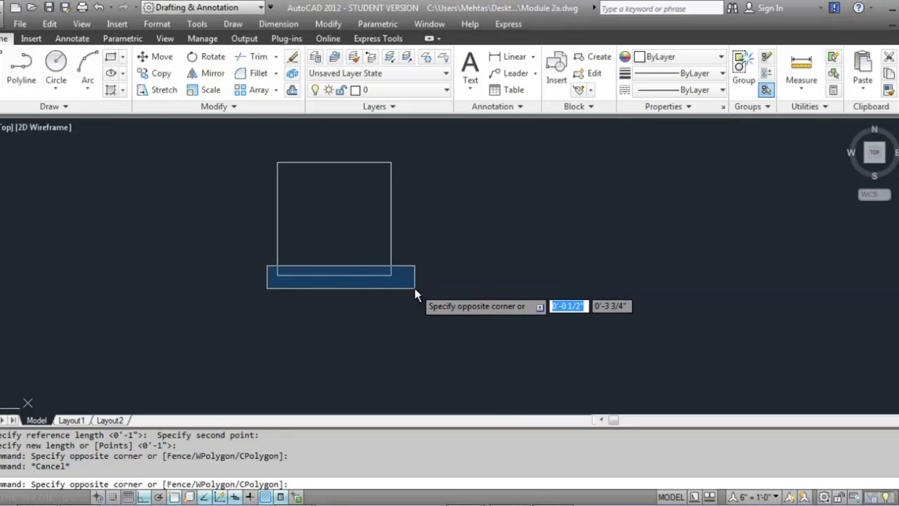
{"action": "left_click", "coordinate": [415, 288]}
{"action": "key", "text": "Escape"}
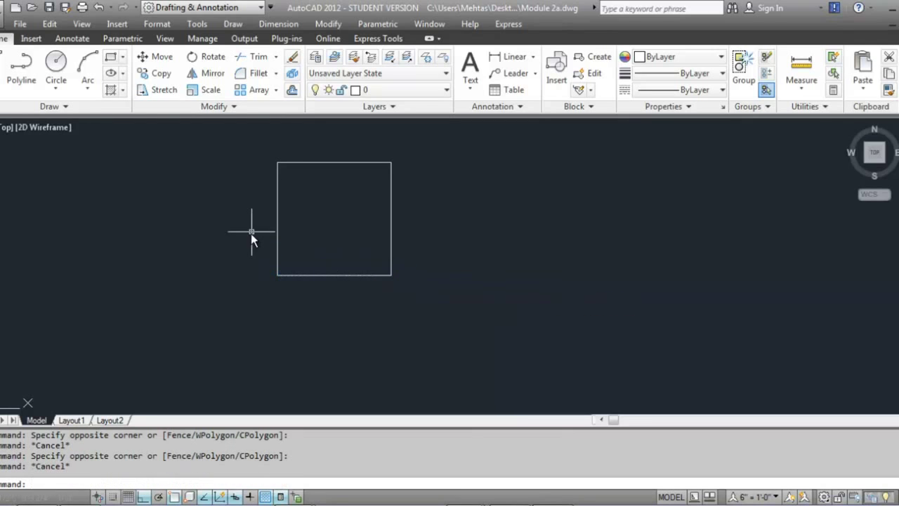
- Select only the line lying on the square's bottom edge and erase it
{"action": "left_click", "coordinate": [251, 234]}
{"action": "left_click", "coordinate": [429, 346]}
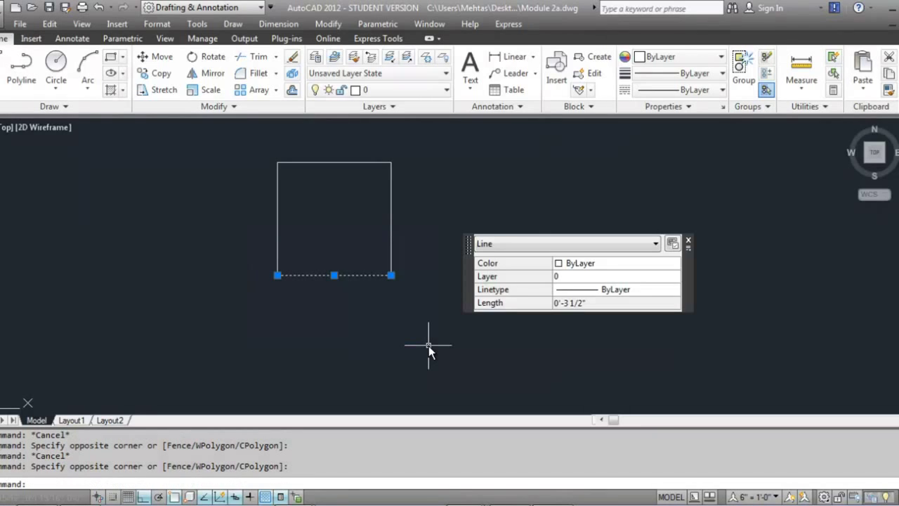
{"action": "key", "text": "Delete"}
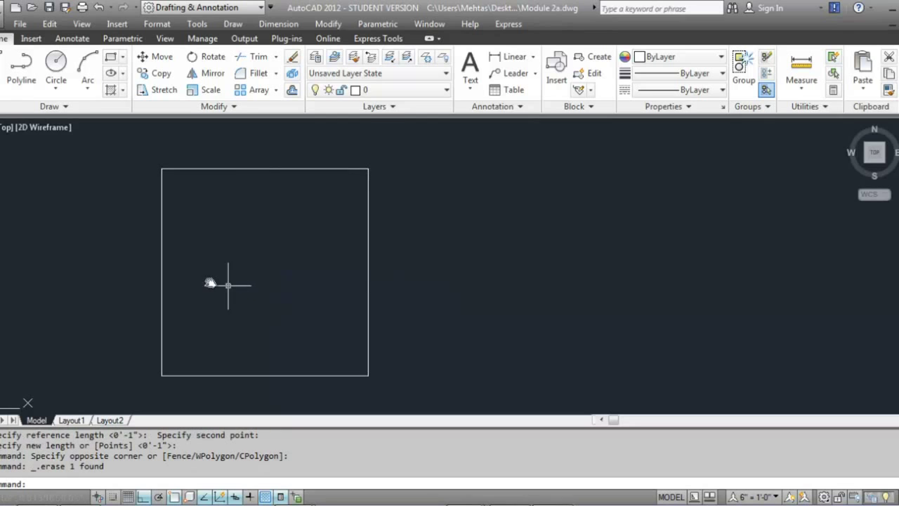
{"action": "right_click", "coordinate": [205, 280]}
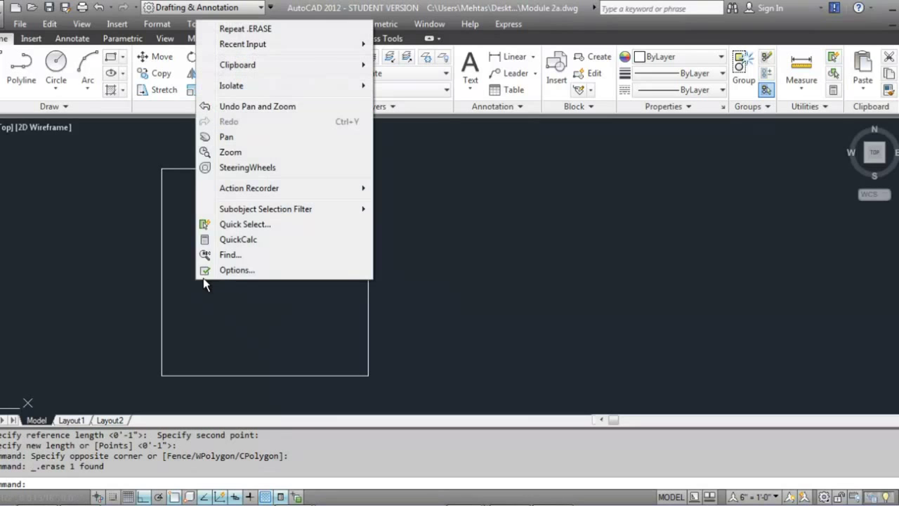
{"action": "key", "text": "Escape"}
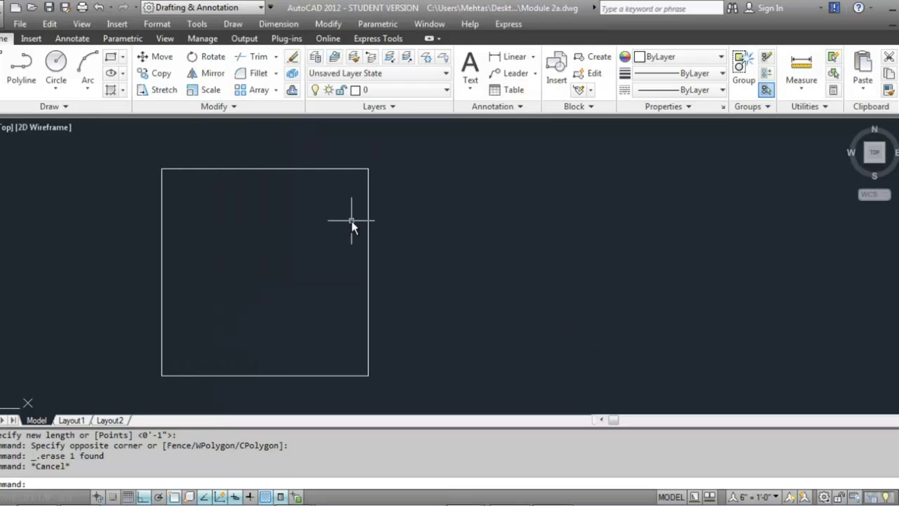
- Apply Stretch to the whole square, picked on its bottom edge, displacing it horizontally about 4 3/4" to the right
{"action": "left_click", "coordinate": [152, 91]}
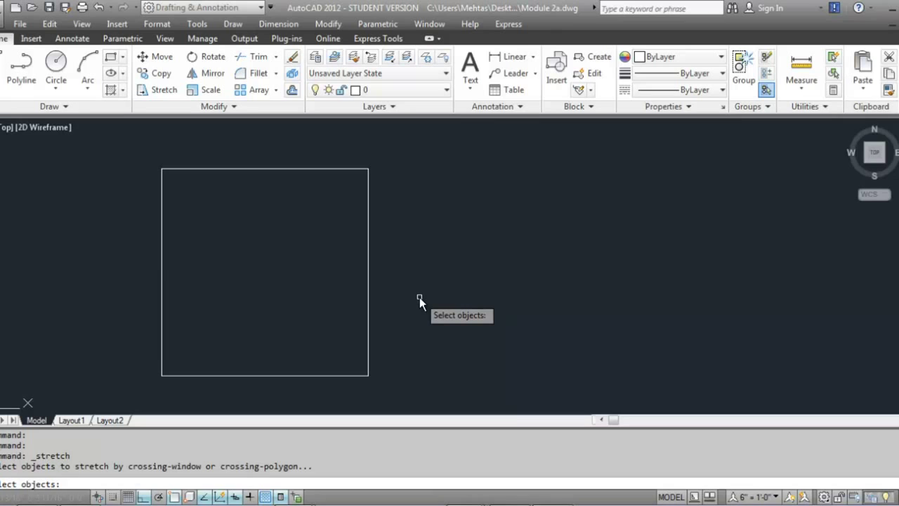
{"action": "left_click", "coordinate": [305, 375]}
{"action": "left_click", "coordinate": [305, 375]}
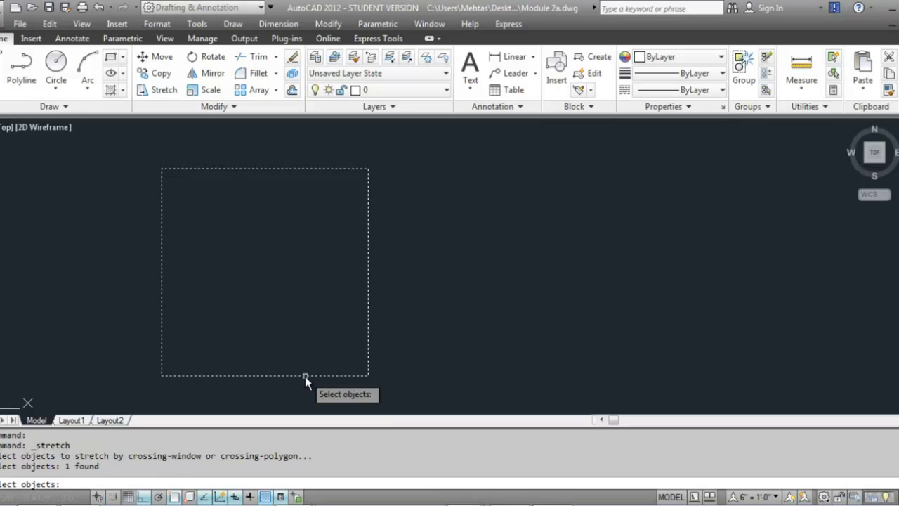
{"action": "key", "text": "Return"}
{"action": "left_click", "coordinate": [305, 376]}
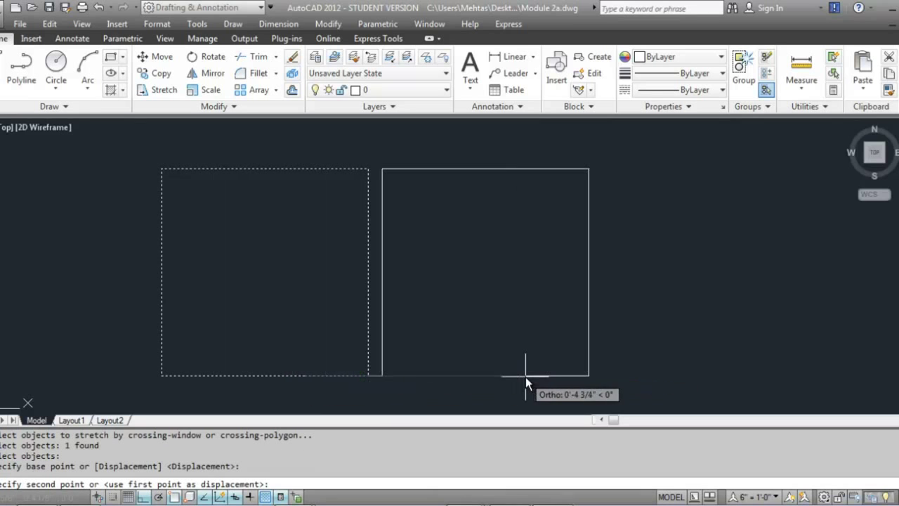
{"action": "left_click", "coordinate": [526, 376]}
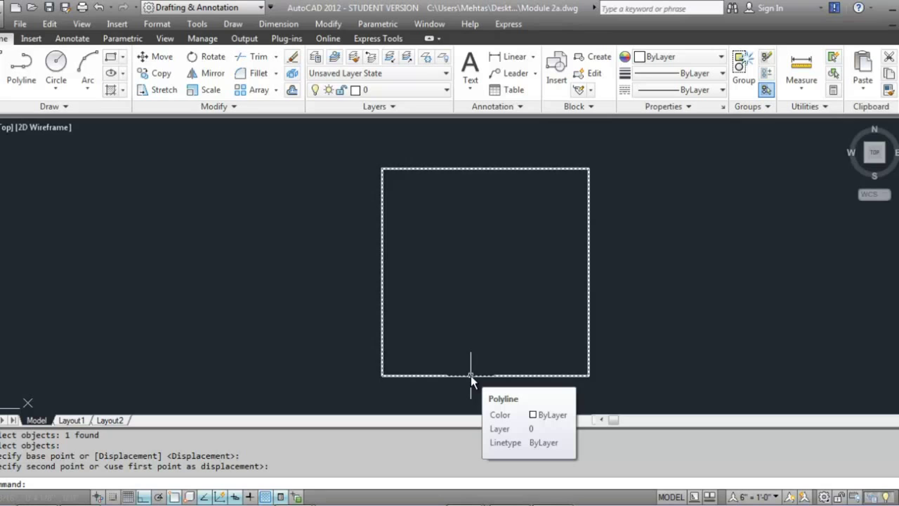
- Stretch the square's right side 3" to the right, using a crossing window around that side and the lower-right corner as base point
{"action": "left_click", "coordinate": [154, 95]}
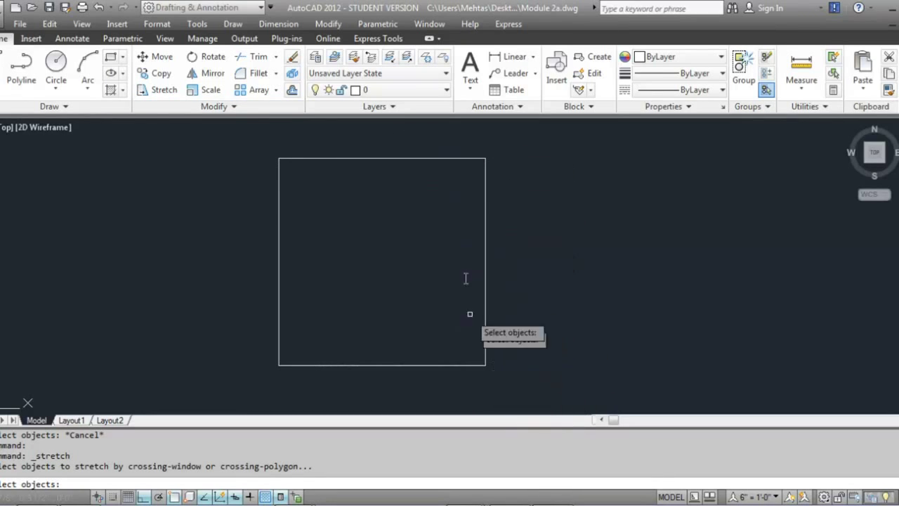
{"action": "left_click", "coordinate": [546, 400]}
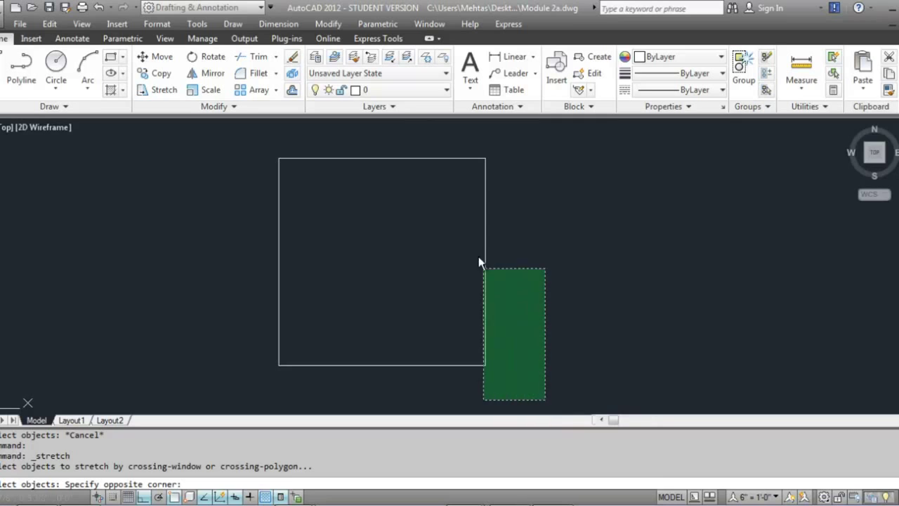
{"action": "left_click", "coordinate": [409, 134]}
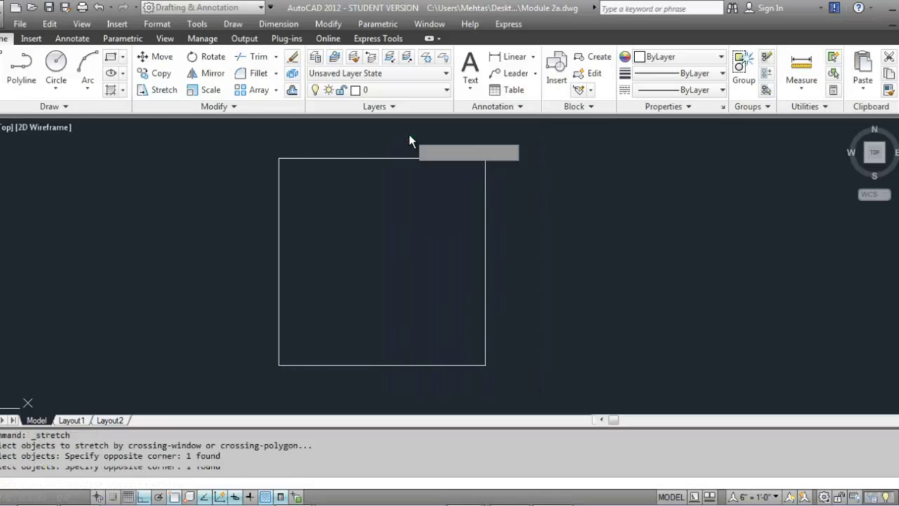
{"action": "key", "text": "Return"}
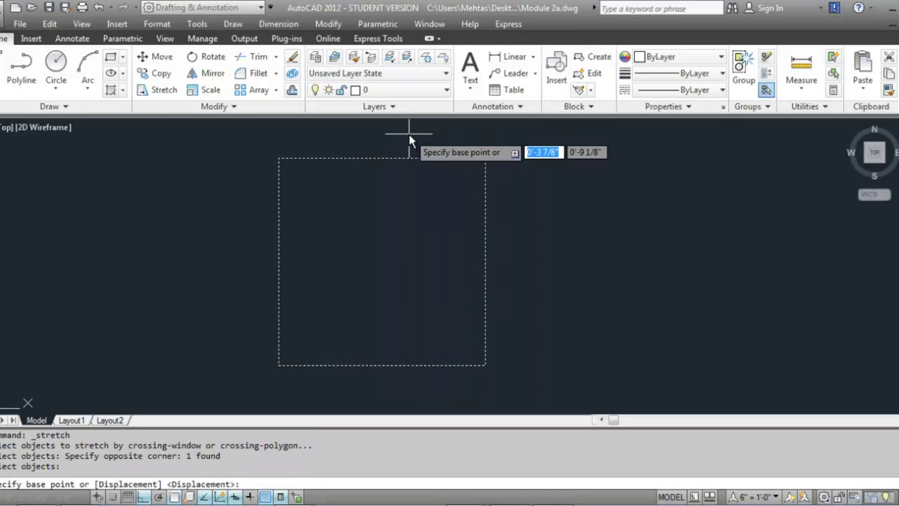
{"action": "left_click", "coordinate": [485, 365]}
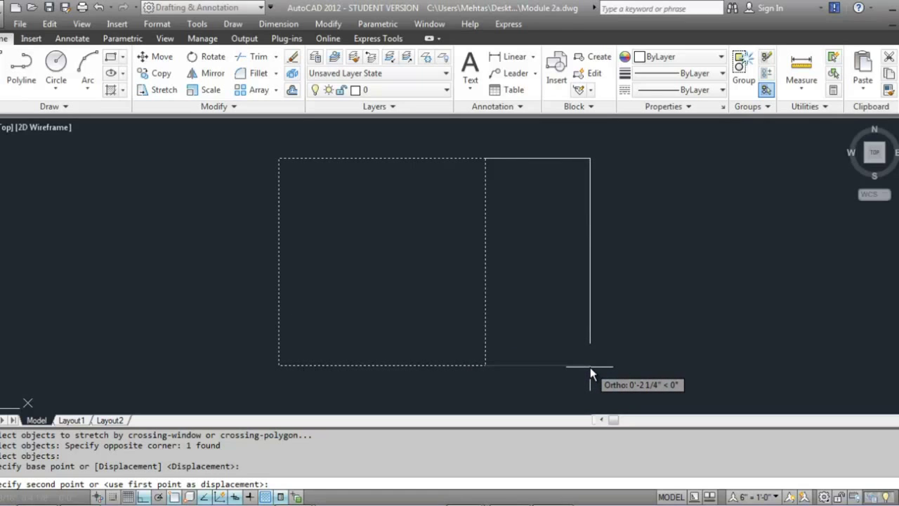
{"action": "type", "text": "3"}
{"action": "key", "text": "Return"}
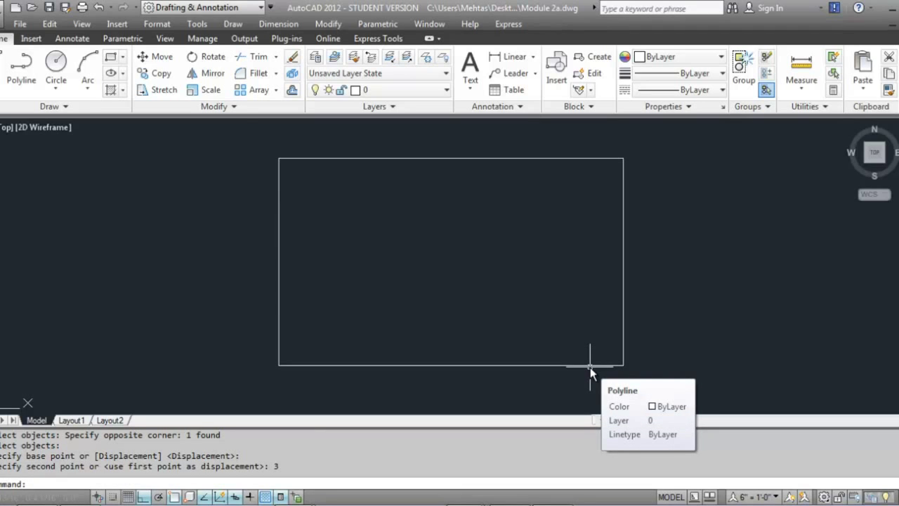
- Stretch the rectangle's top edge 5" straight up, using a crossing window over both top corners and the upper-left corner as base point
{"action": "mouse_move", "coordinate": [347, 210]}
{"action": "middle_mouse_down"}
{"action": "mouse_move", "coordinate": [297, 275]}
{"action": "mouse_move", "coordinate": [226, 288]}
{"action": "middle_mouse_up"}
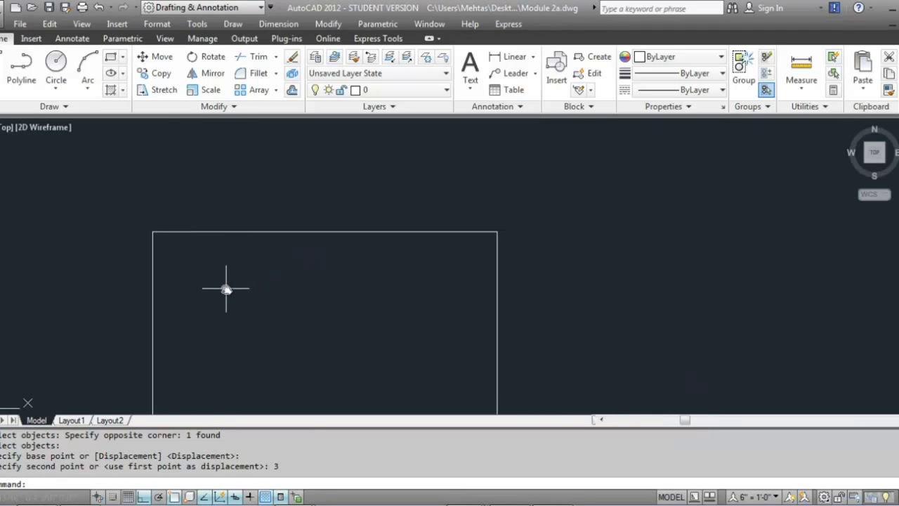
{"action": "left_click", "coordinate": [159, 89]}
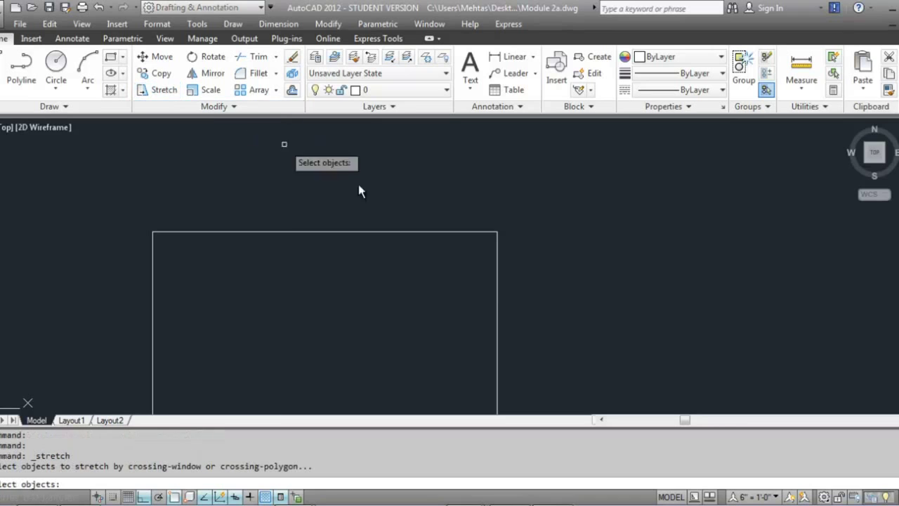
{"action": "left_click", "coordinate": [556, 325]}
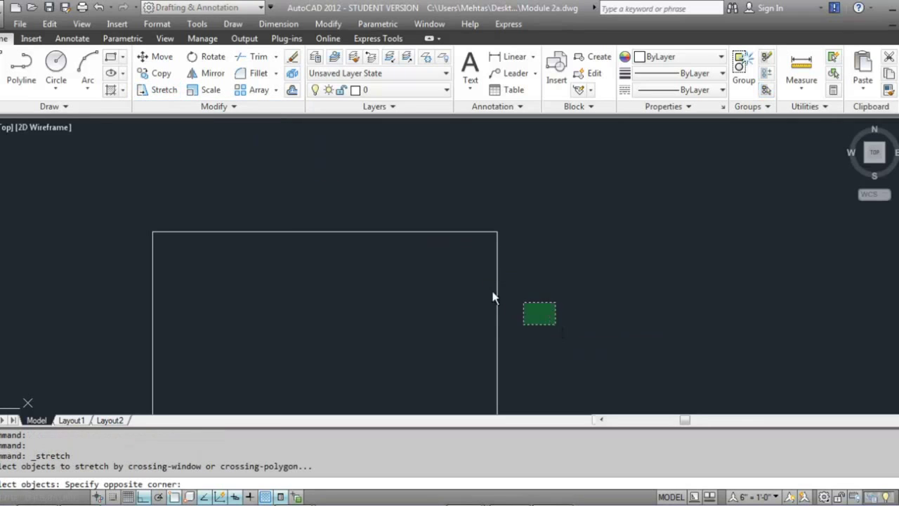
{"action": "left_click", "coordinate": [110, 182]}
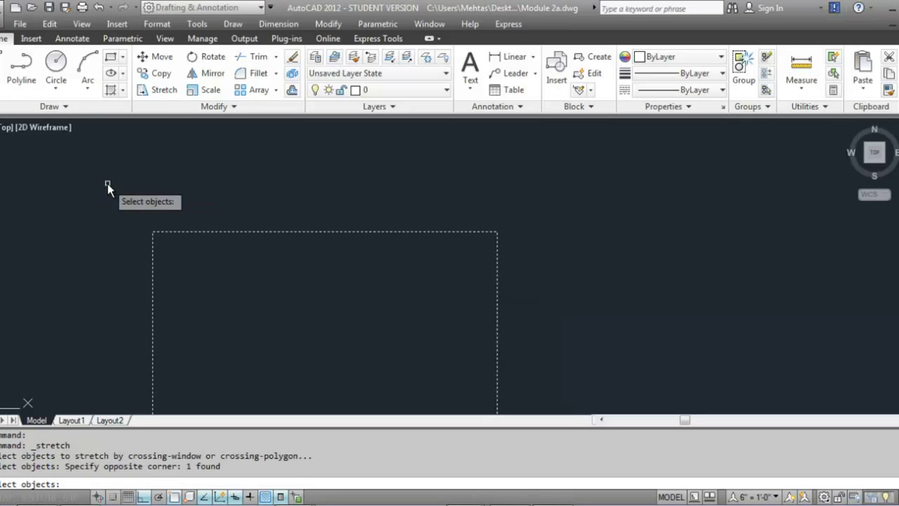
{"action": "key", "text": "Return"}
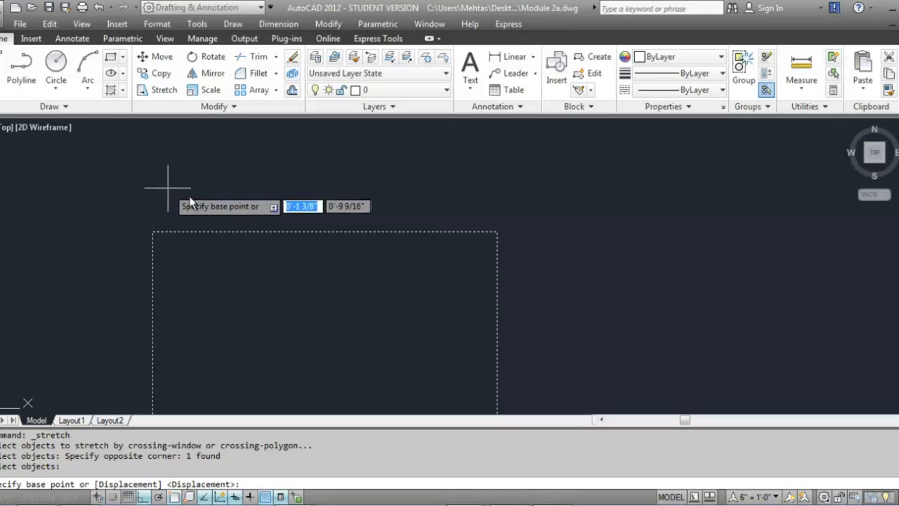
{"action": "left_click", "coordinate": [154, 233]}
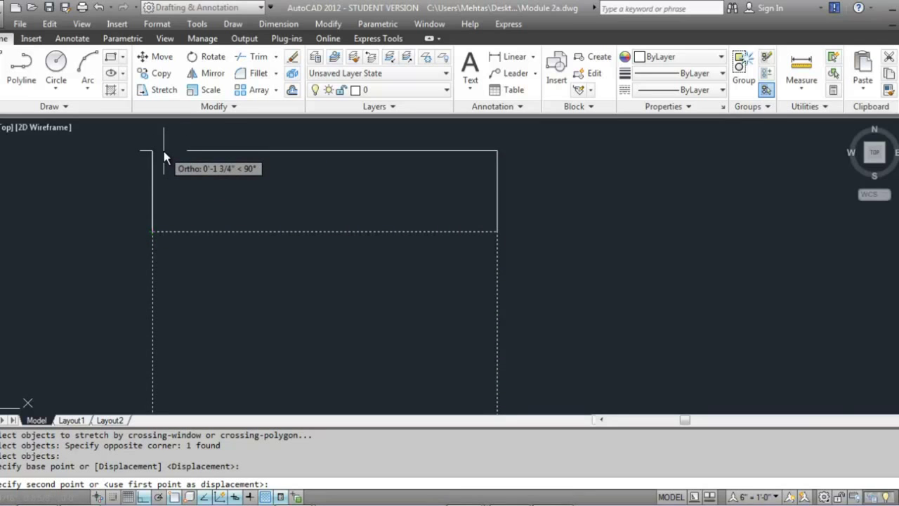
{"action": "type", "text": "5"}
{"action": "key", "text": "Return"}
{"action": "scroll", "coordinate": [210, 224], "scroll_direction": "down", "scroll_amount": 4}
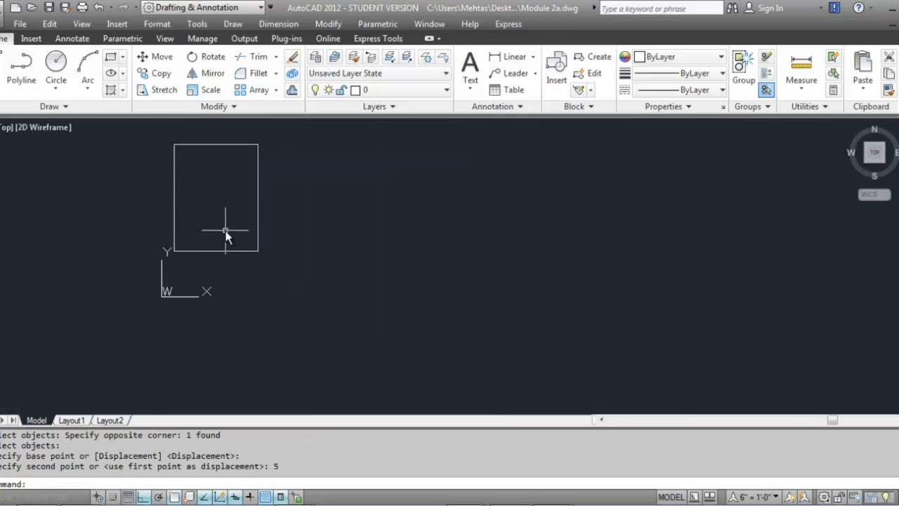
{"action": "middle_click_drag", "start_coordinate": [226, 234], "coordinate": [236, 250]}
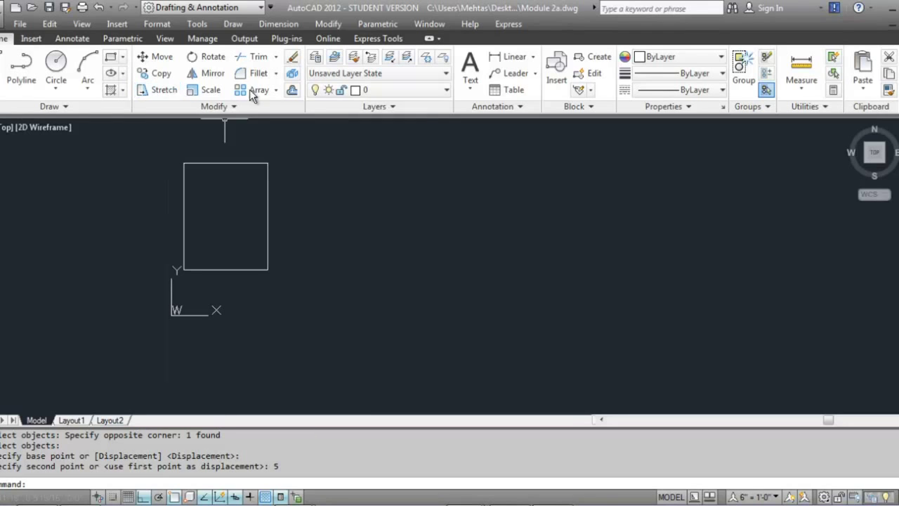
{"action": "left_click", "coordinate": [323, 295]}
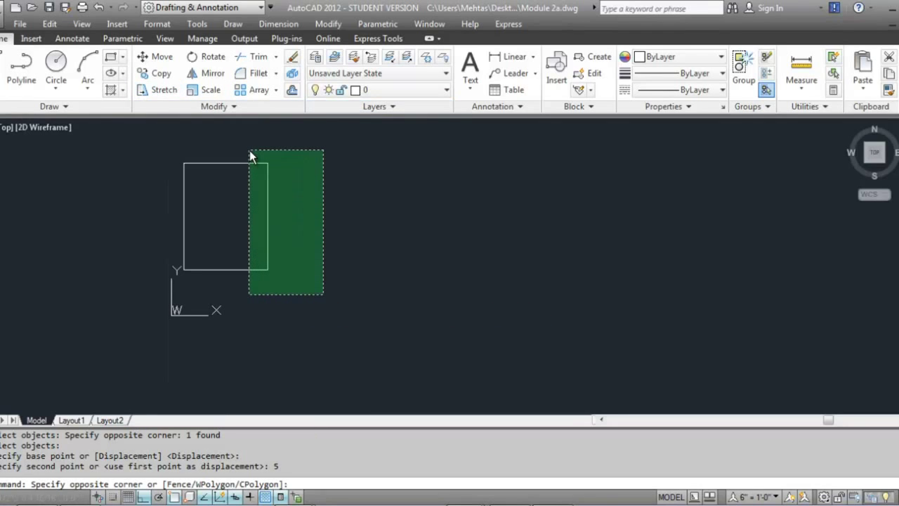
{"action": "key", "text": "Escape"}
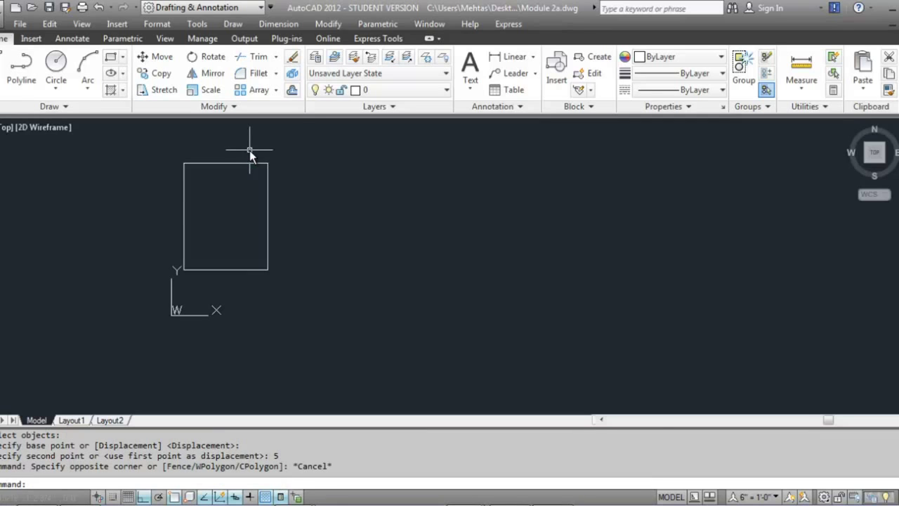
{"action": "left_click", "coordinate": [239, 107]}
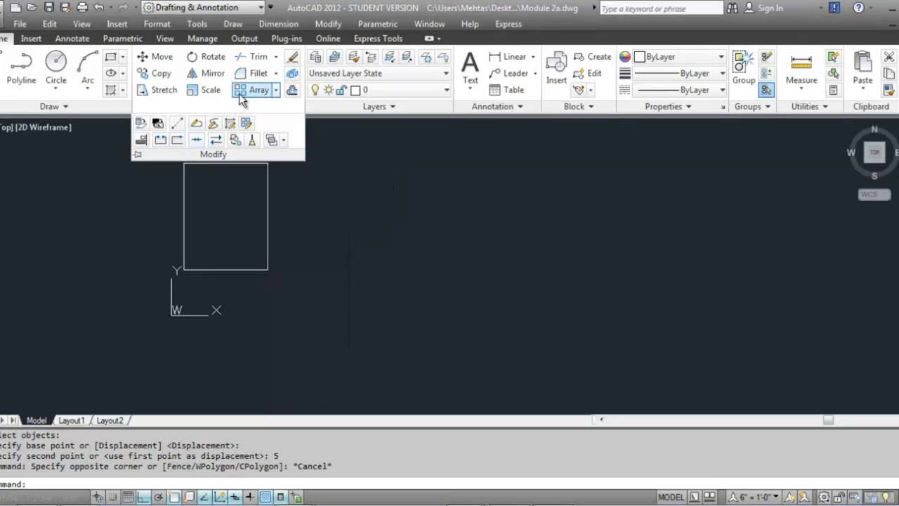
{"action": "left_click", "coordinate": [276, 57]}
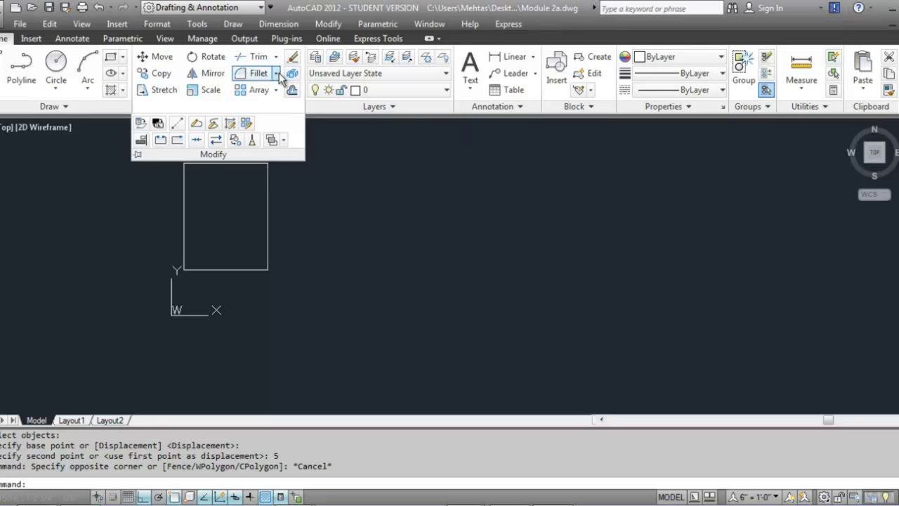
{"action": "left_click", "coordinate": [277, 73]}
{"action": "left_click", "coordinate": [279, 76]}
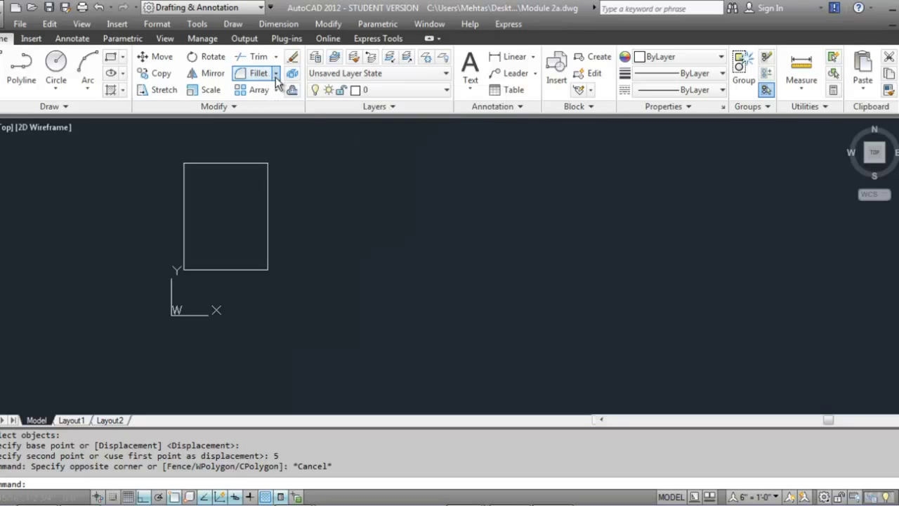
{"action": "left_click", "coordinate": [276, 74]}
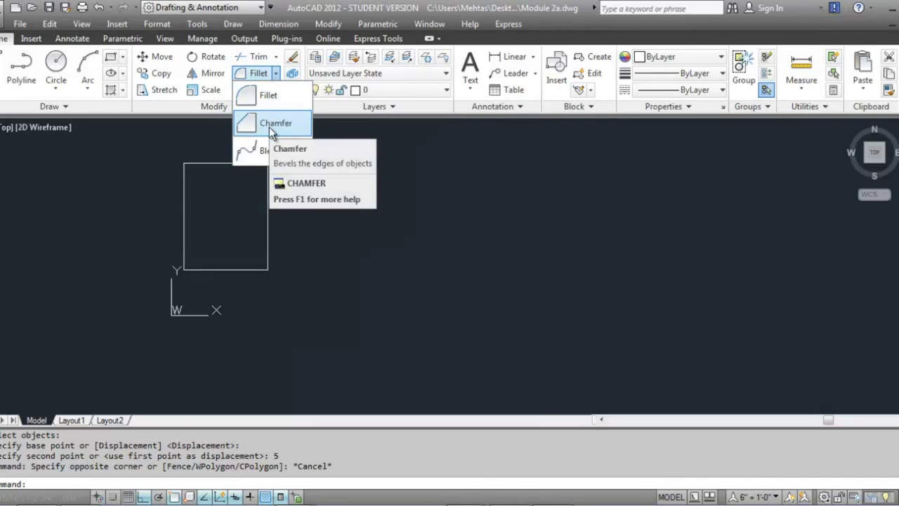